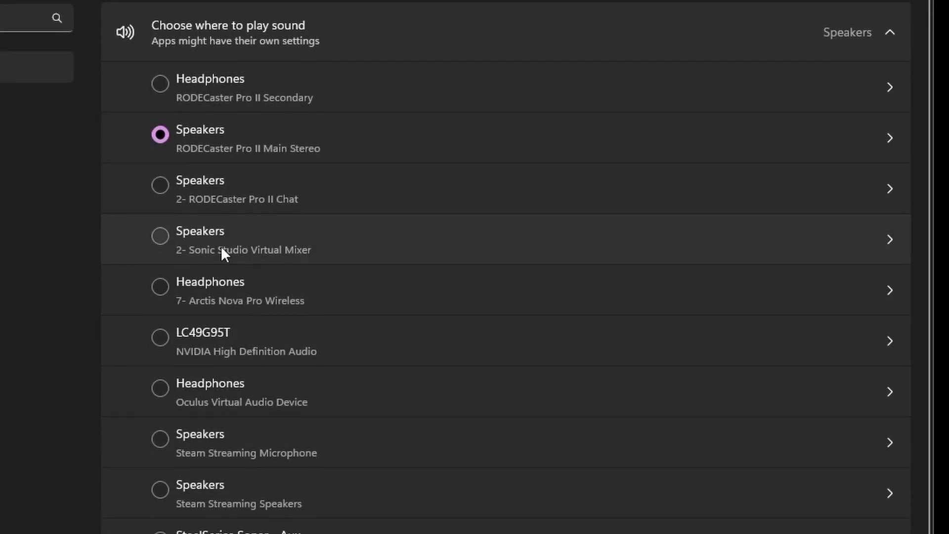
Choose LC49G95T as the sound output, briefly trying SteelSeries Sonar - Gaming in between.
click(160, 341)
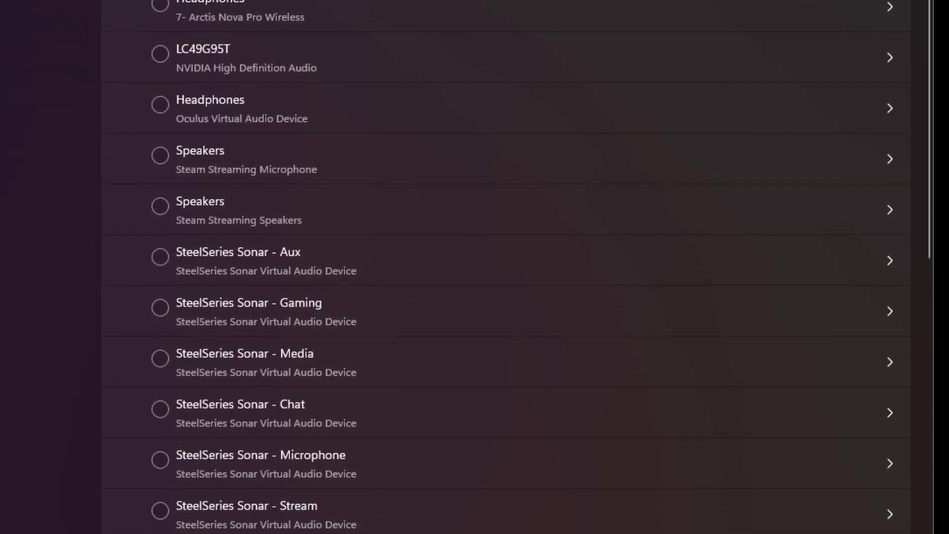
click(159, 307)
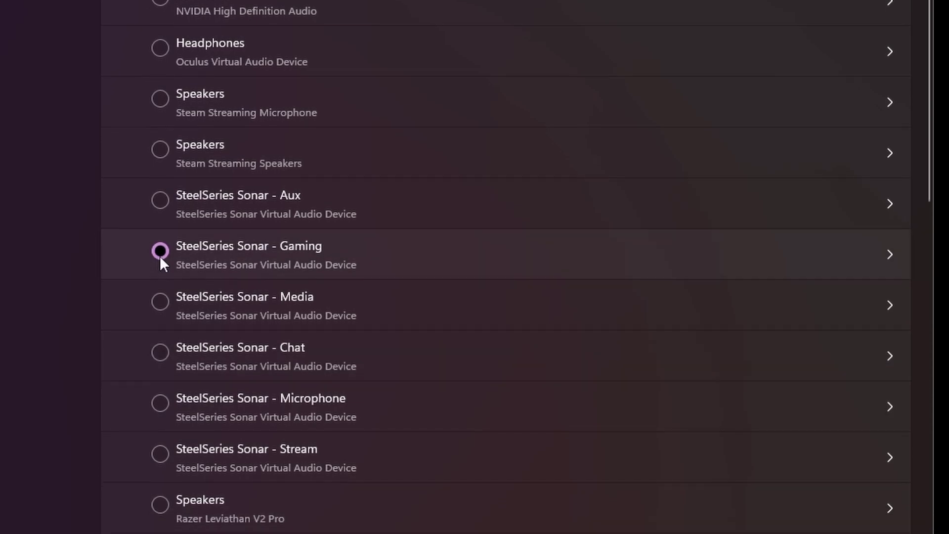
click(160, 499)
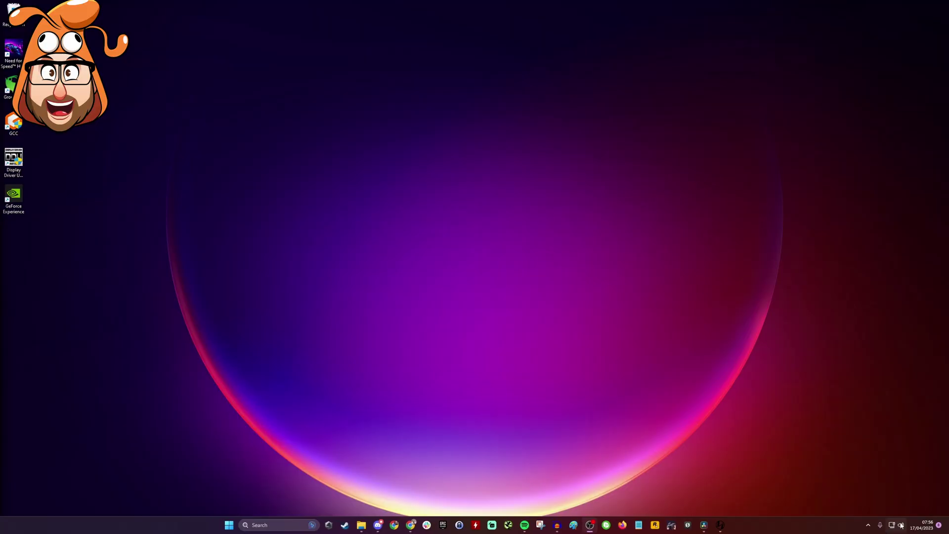
Go from the taskbar volume icon's Sound settings to More sound settings.
right_click(901, 525)
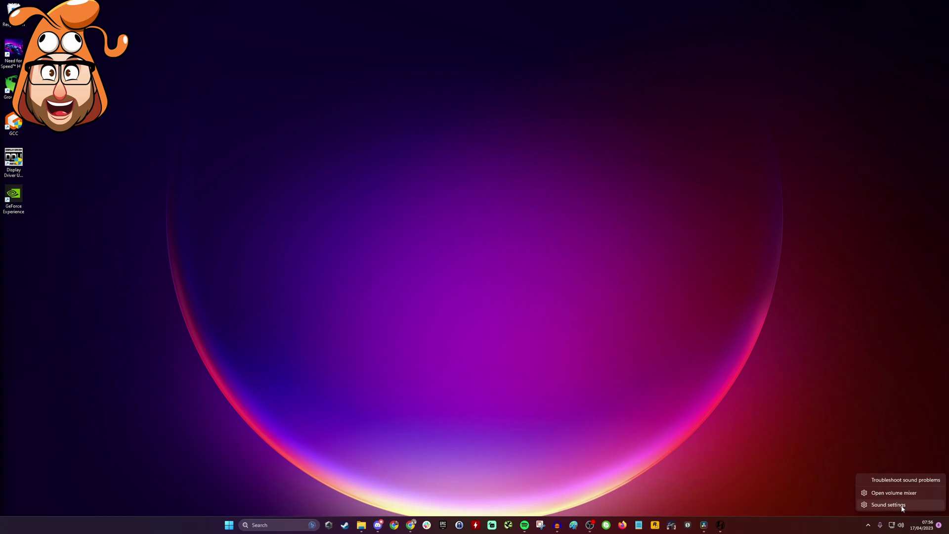
click(888, 505)
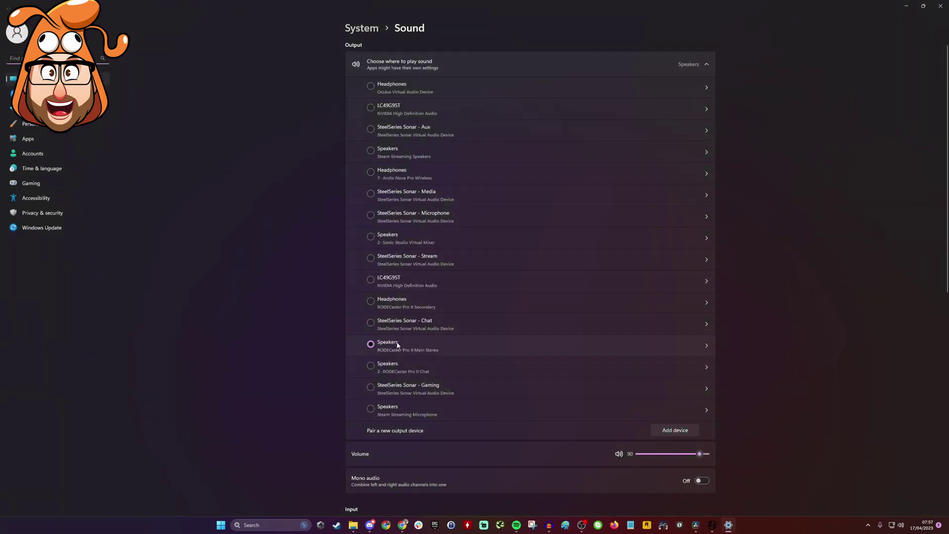
scroll(405, 349, down, 5)
scroll(390, 343, up, 5)
scroll(374, 186, down, 8)
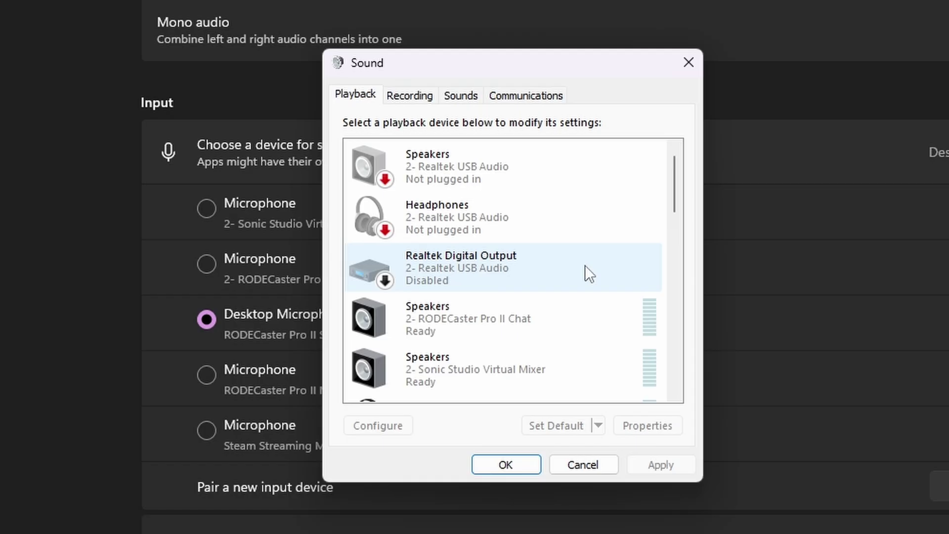
Disable the Sonic Studio Virtual Mixer speakers and Arctis Nova Pro Wireless headphones.
scroll(497, 287, down, 1)
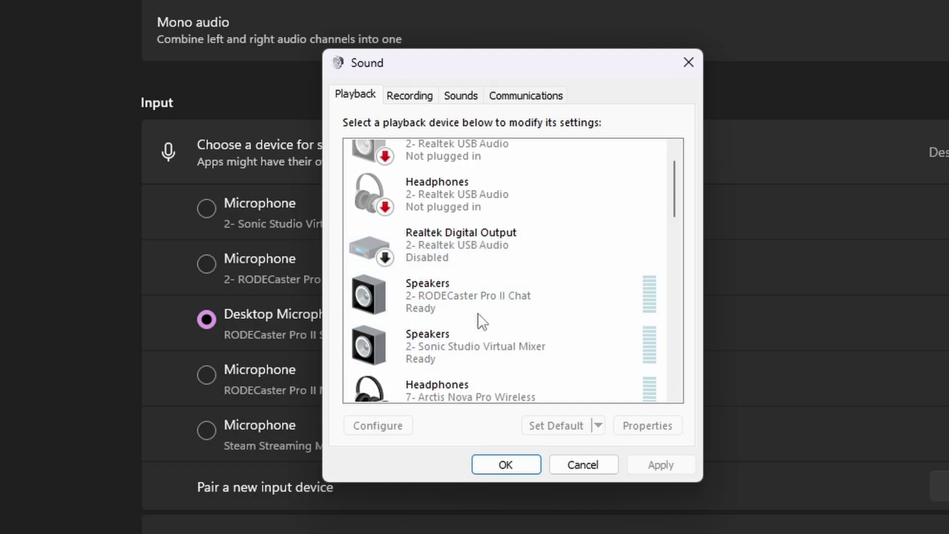
scroll(476, 318, down, 3)
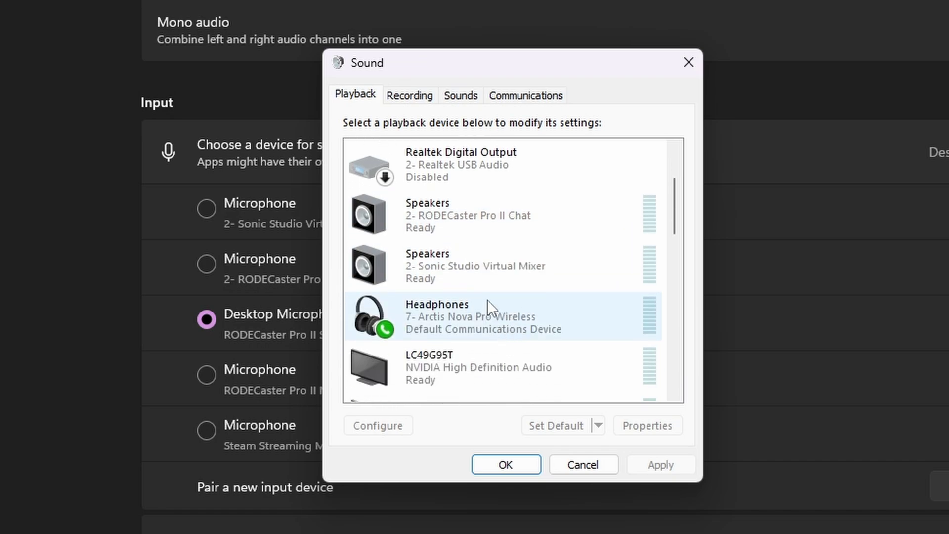
scroll(494, 272, down, 1)
click(458, 260)
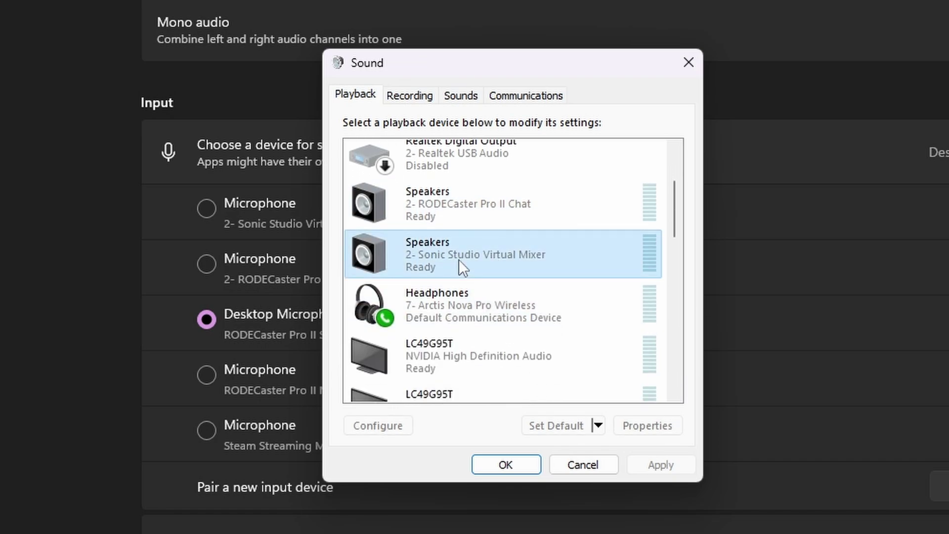
right_click(505, 256)
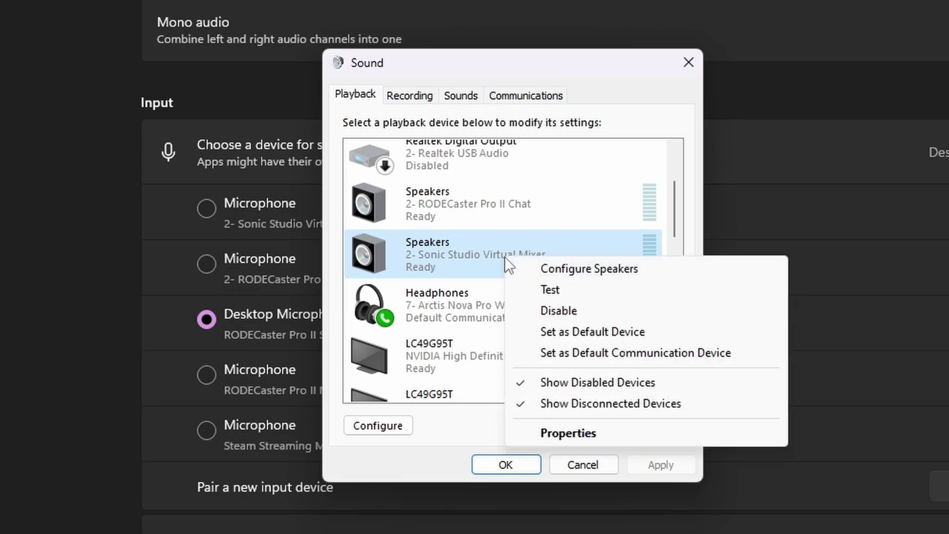
click(569, 309)
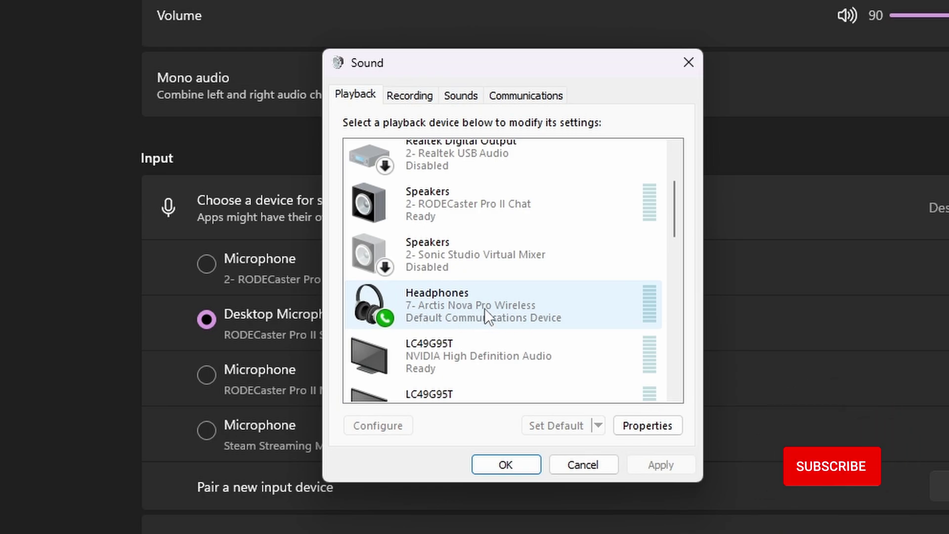
right_click(483, 308)
click(539, 346)
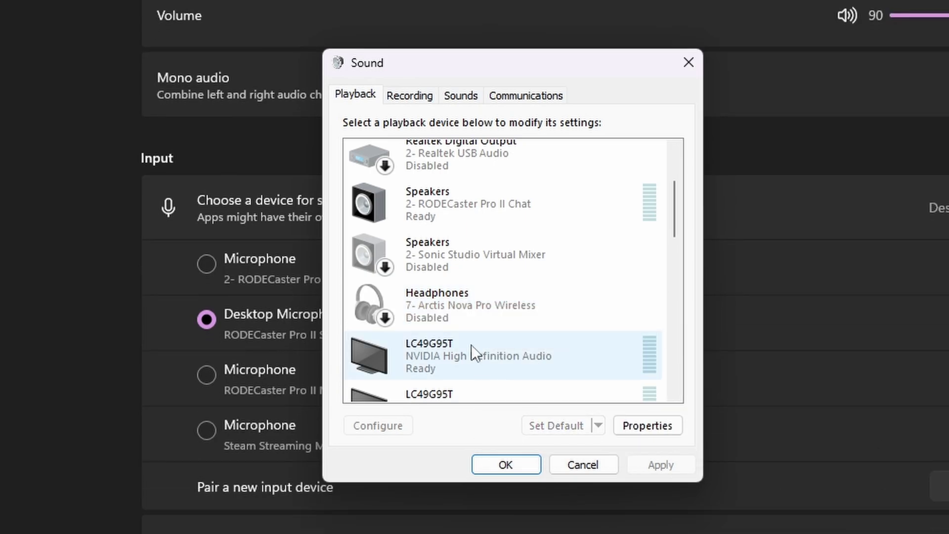
Disable both LC49G95T outputs and the Oculus Virtual Audio headphones.
right_click(470, 347)
click(525, 405)
scroll(463, 330, down, 2)
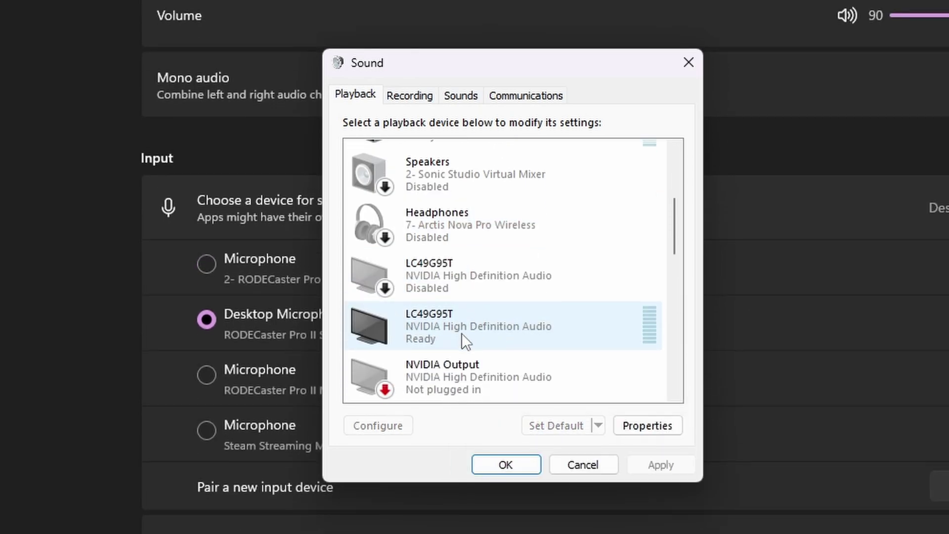
right_click(463, 326)
click(514, 380)
scroll(433, 316, down, 1)
click(433, 317)
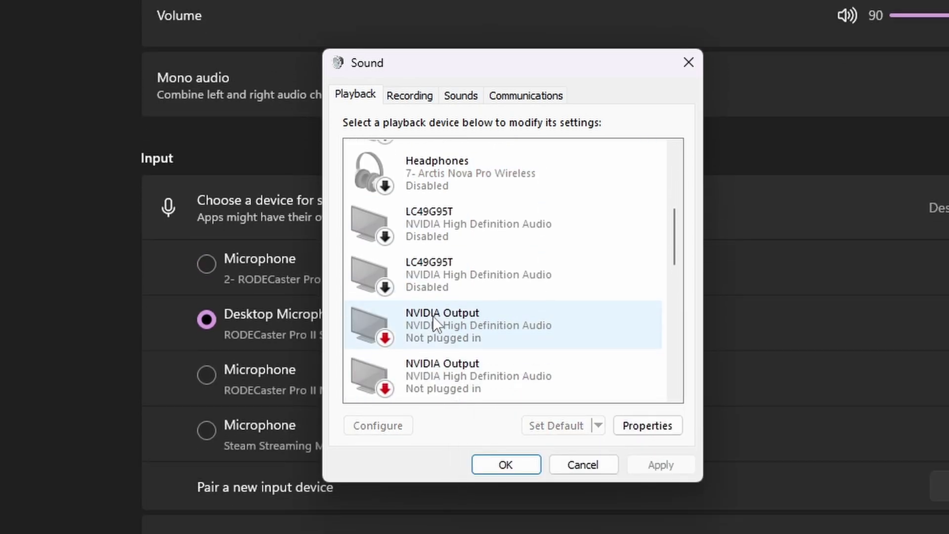
scroll(433, 316, down, 1)
click(433, 319)
scroll(433, 318, down, 1)
scroll(435, 296, down, 1)
right_click(448, 278)
click(502, 313)
scroll(500, 320, down, 2)
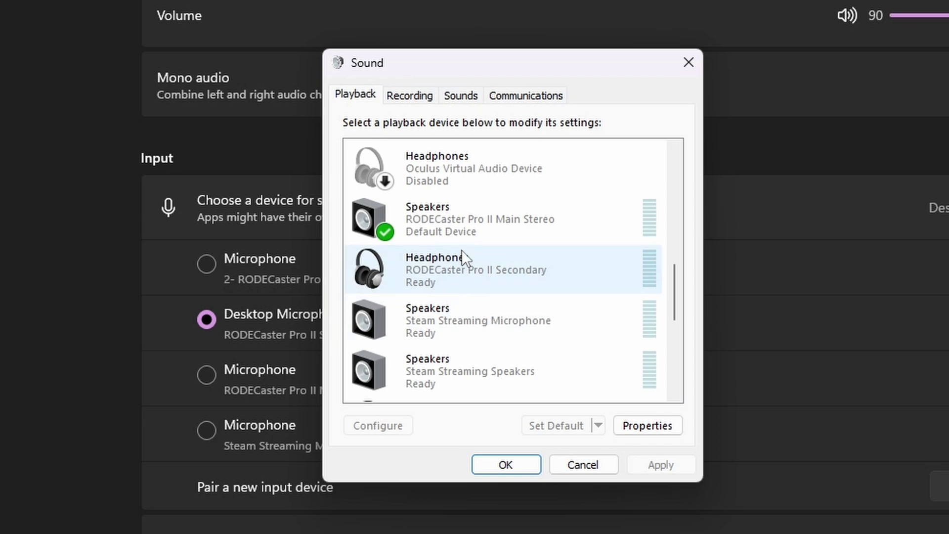
Set the RODECaster Pro II Main Stereo speakers as the default communication device.
right_click(453, 230)
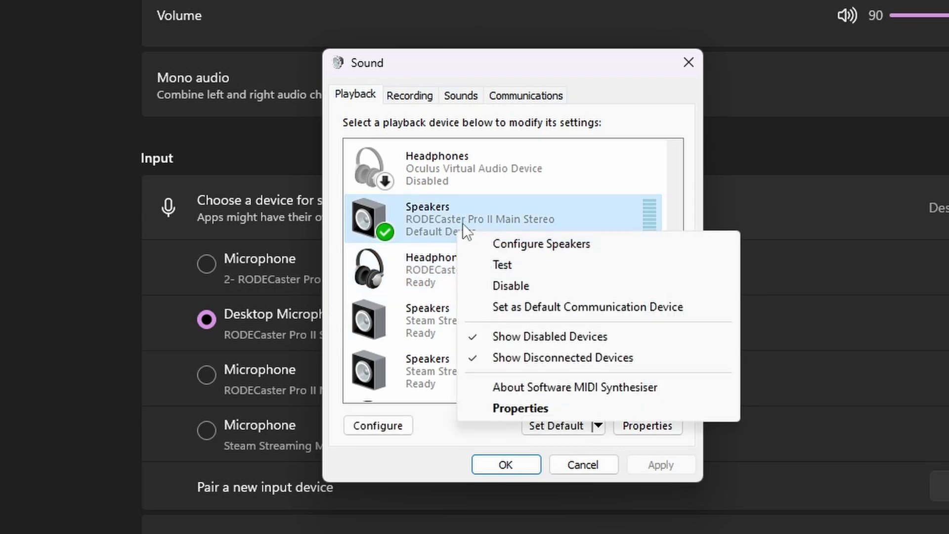
click(481, 212)
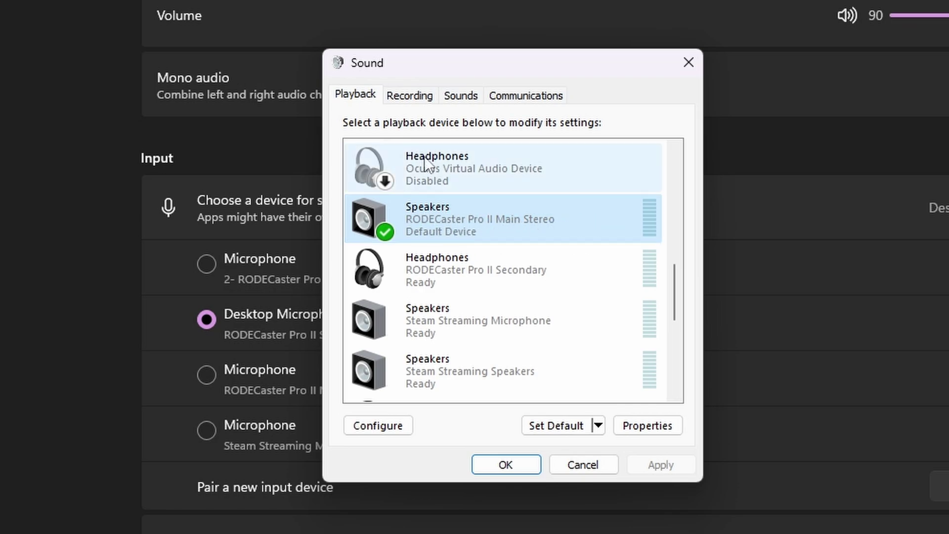
right_click(518, 221)
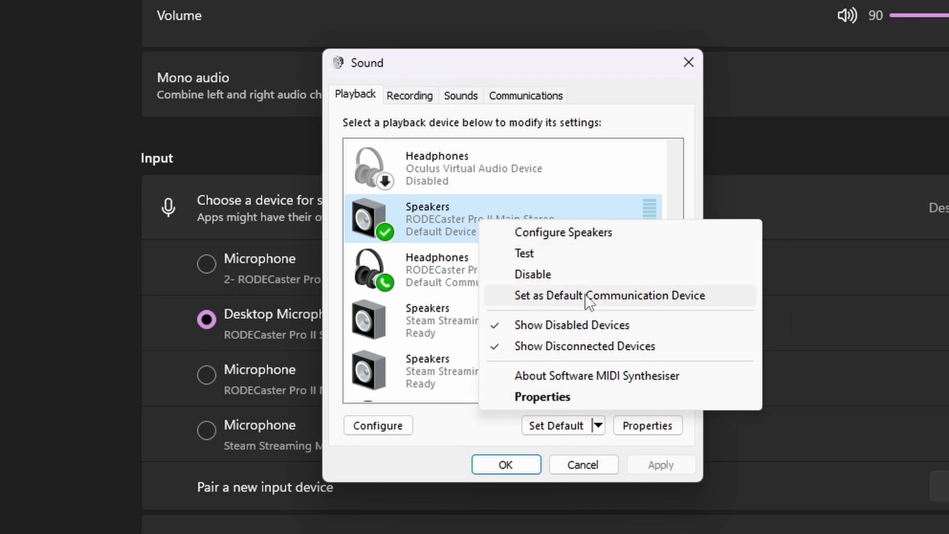
click(719, 298)
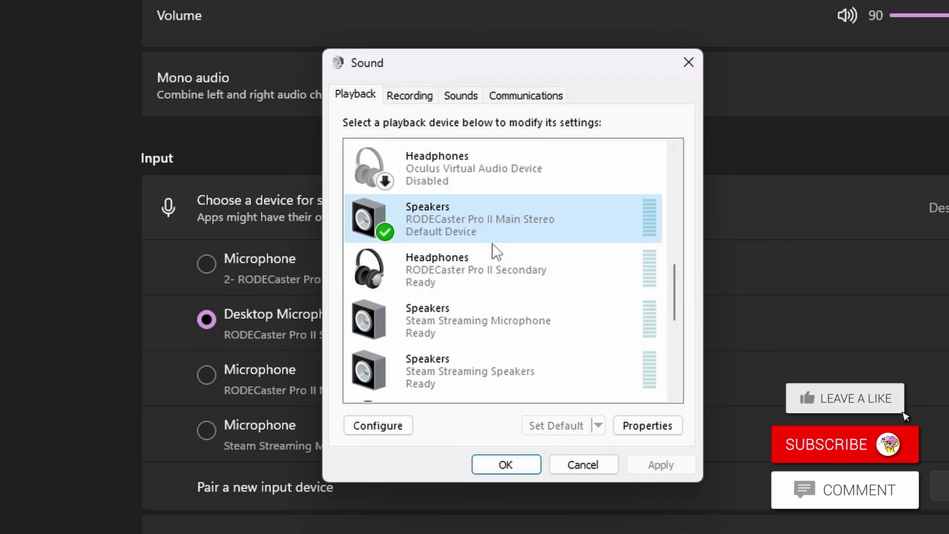
Disable the Steam Streaming Microphone and Steam Streaming Speakers playback devices.
click(507, 277)
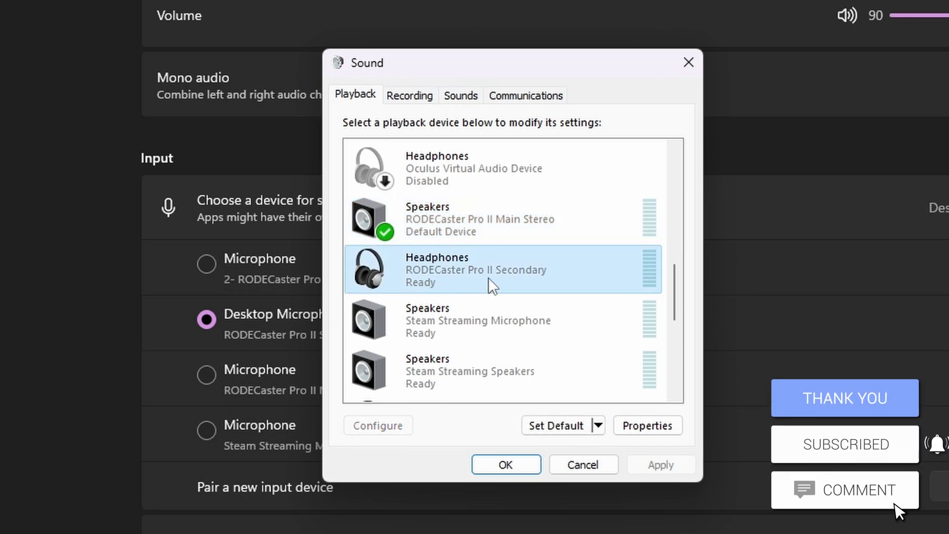
scroll(514, 280, down, 2)
click(464, 271)
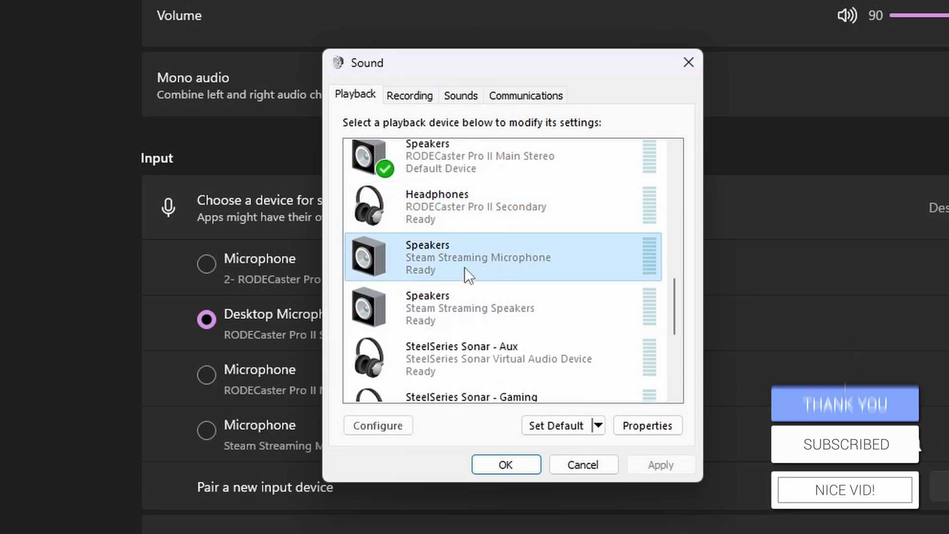
right_click(465, 271)
click(517, 322)
click(491, 304)
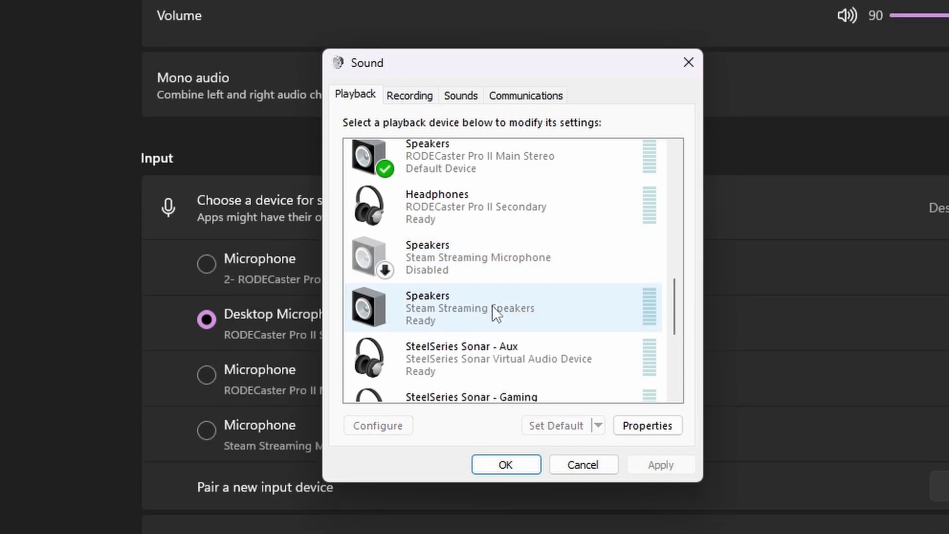
right_click(491, 304)
click(546, 360)
Disable the SteelSeries Sonar Aux, Gaming and Media playback devices.
scroll(529, 345, down, 1)
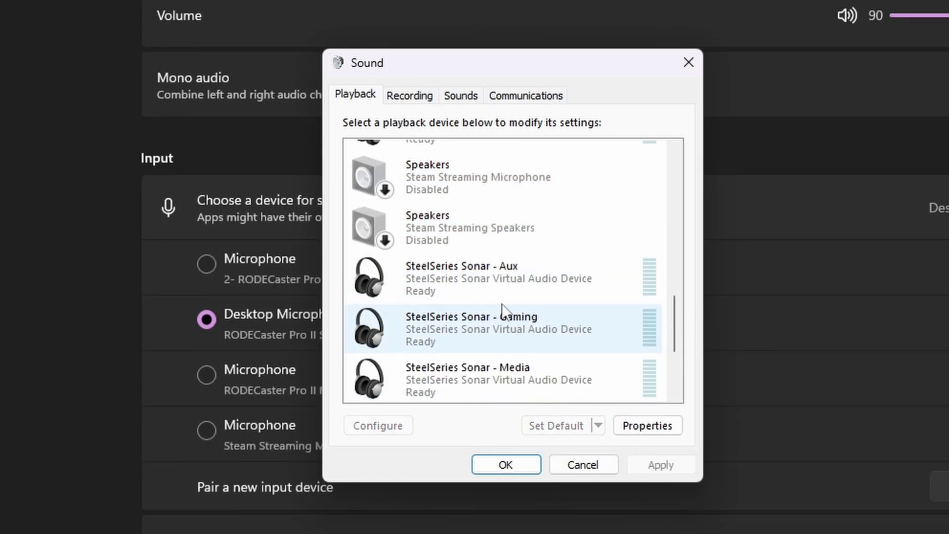
right_click(502, 277)
click(550, 311)
click(515, 337)
right_click(515, 337)
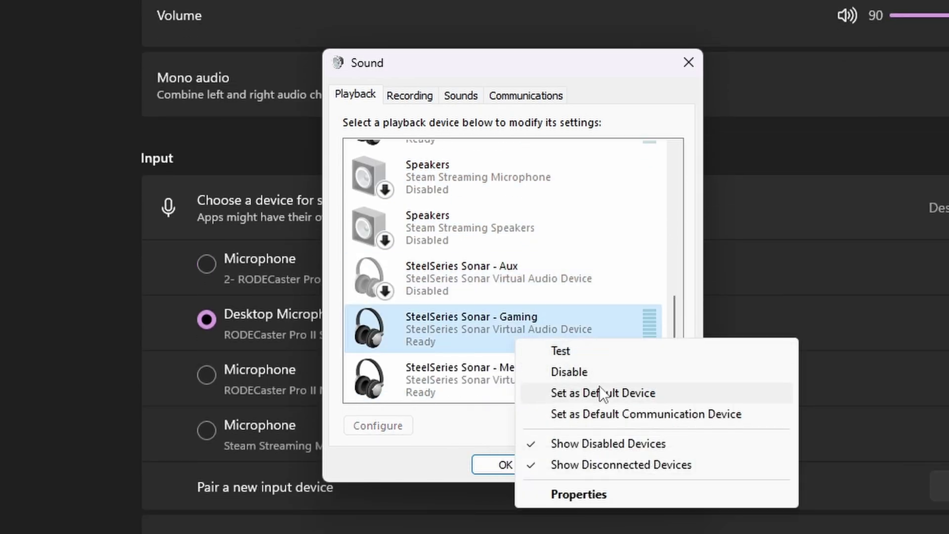
click(574, 370)
scroll(568, 375, down, 1)
click(568, 376)
right_click(533, 334)
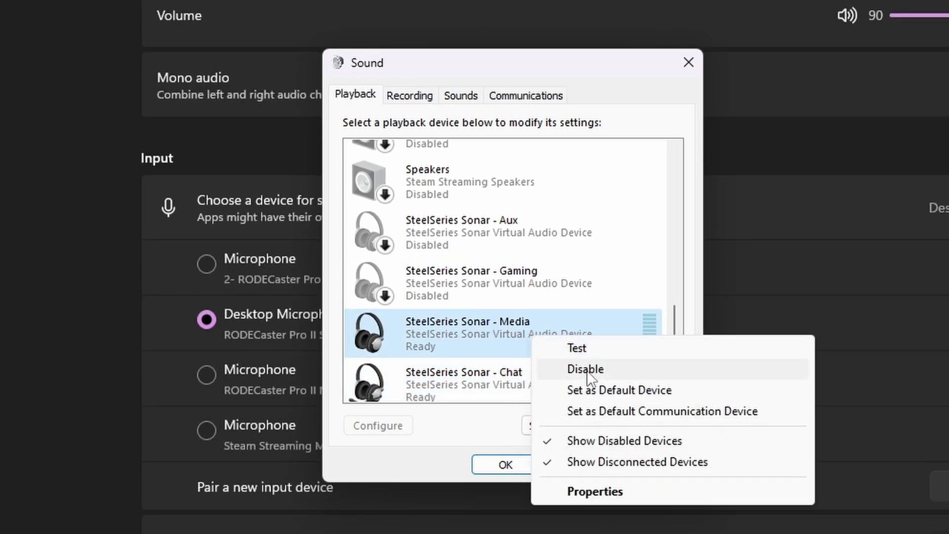
click(586, 370)
scroll(510, 356, down, 2)
click(502, 302)
right_click(502, 303)
Disable the SteelSeries Sonar Chat and Microphone outputs.
click(558, 340)
scroll(516, 332, down, 1)
click(516, 332)
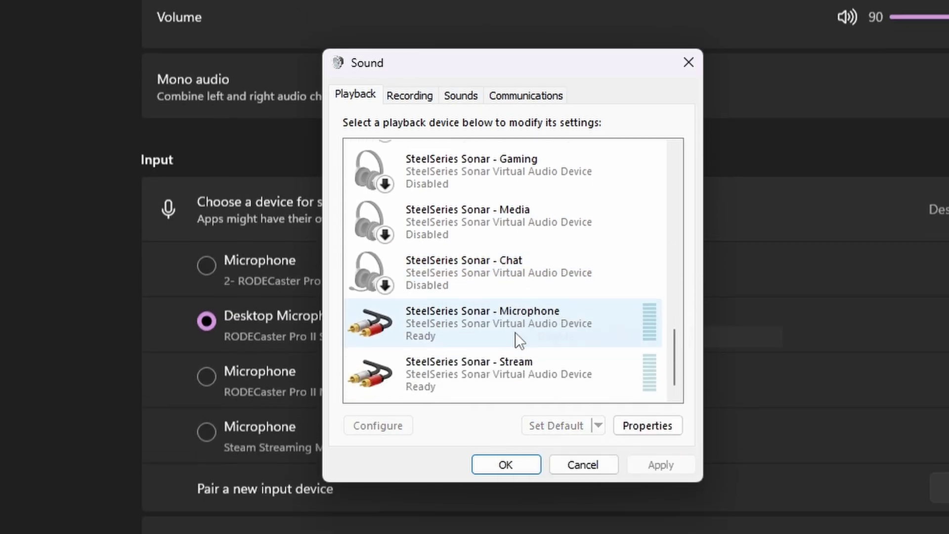
right_click(507, 322)
click(555, 359)
Make RODECaster Main Stereo the default communication device instead of Razer Leviathan V2 Pro, then view recording devices.
scroll(503, 306, up, 5)
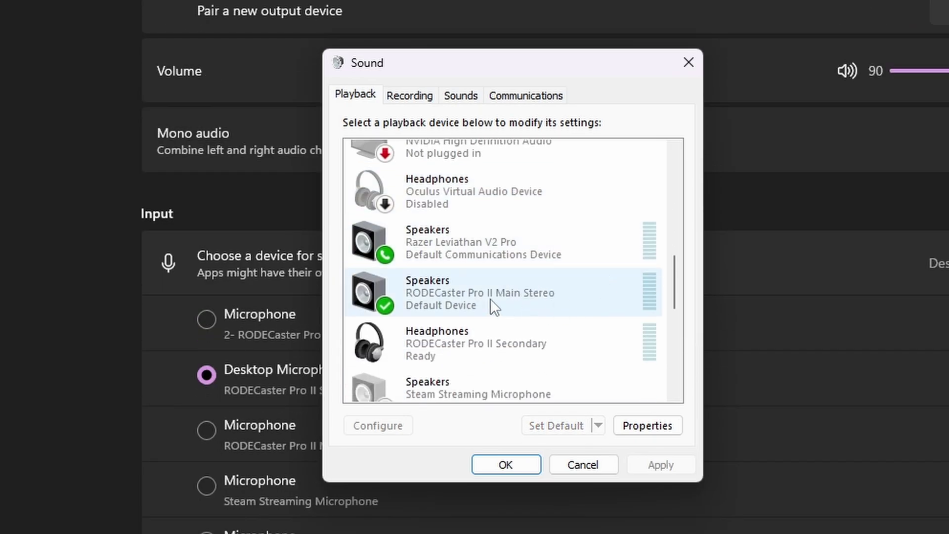
click(489, 277)
click(456, 261)
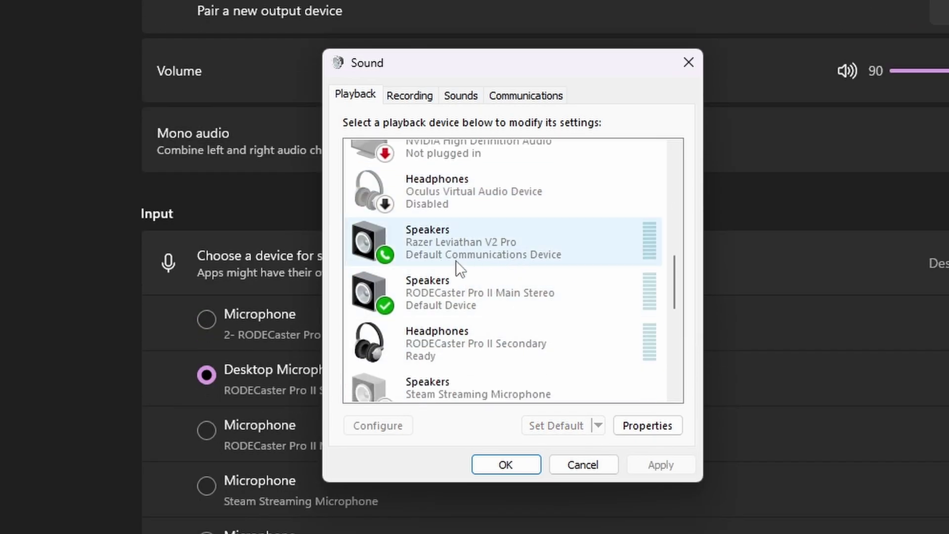
click(479, 276)
click(511, 261)
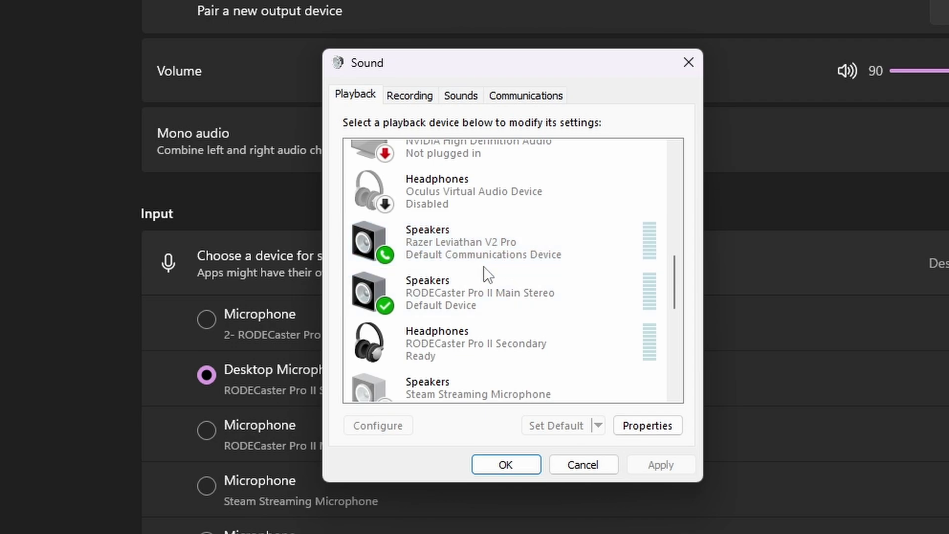
click(494, 286)
click(464, 260)
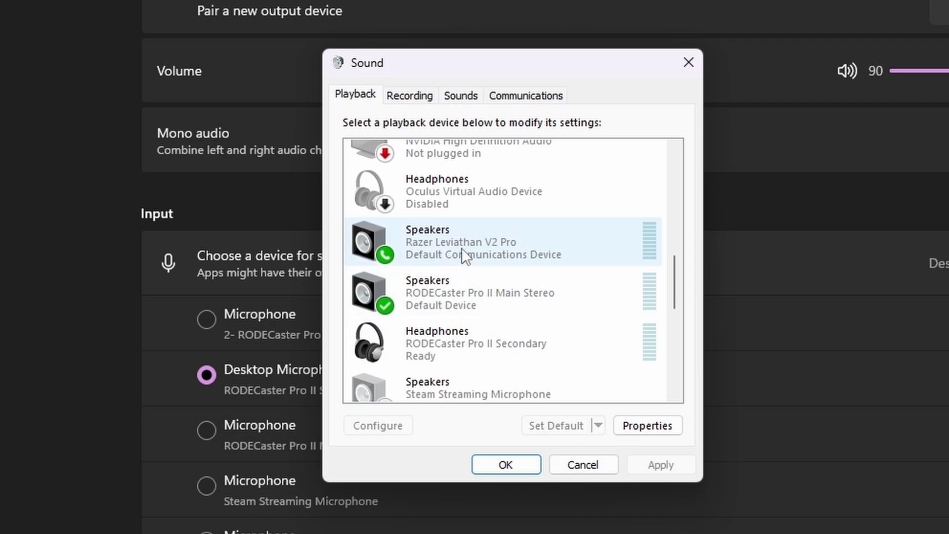
right_click(445, 291)
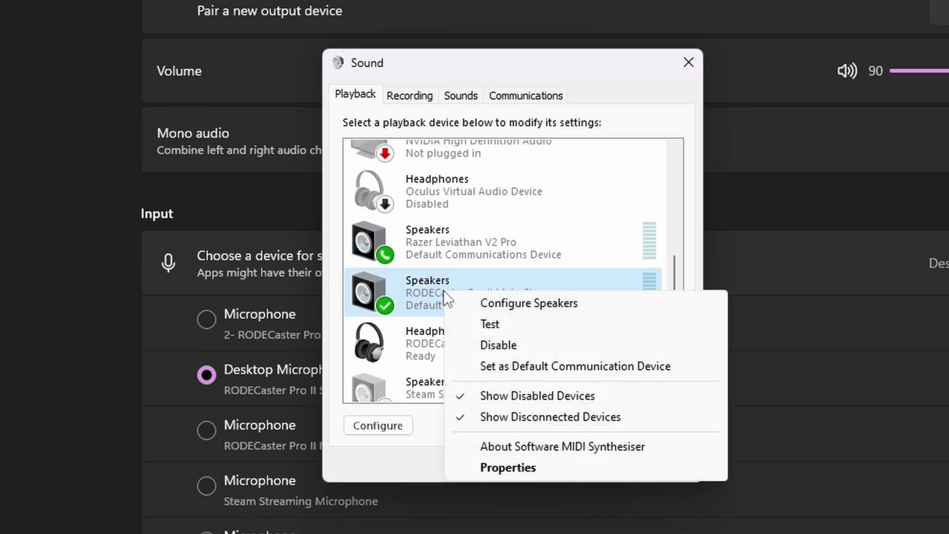
click(507, 369)
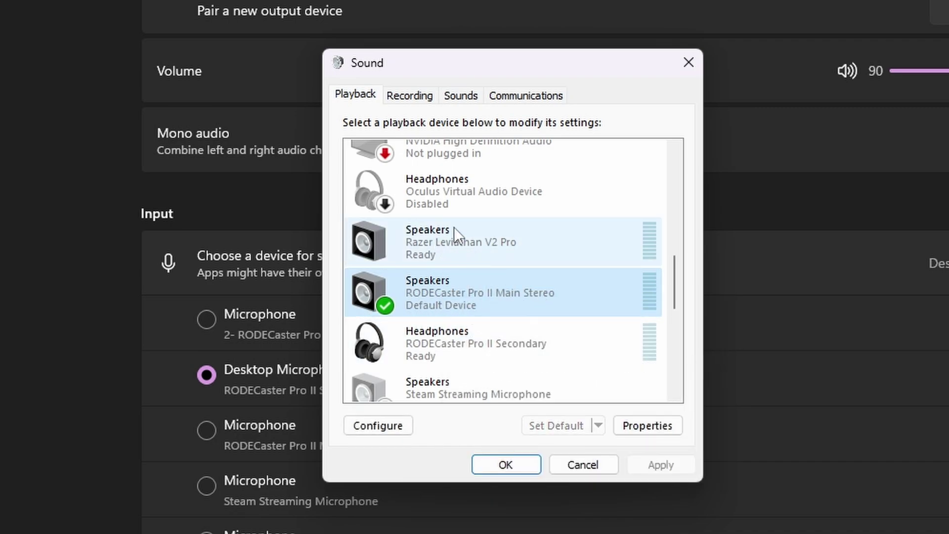
click(413, 97)
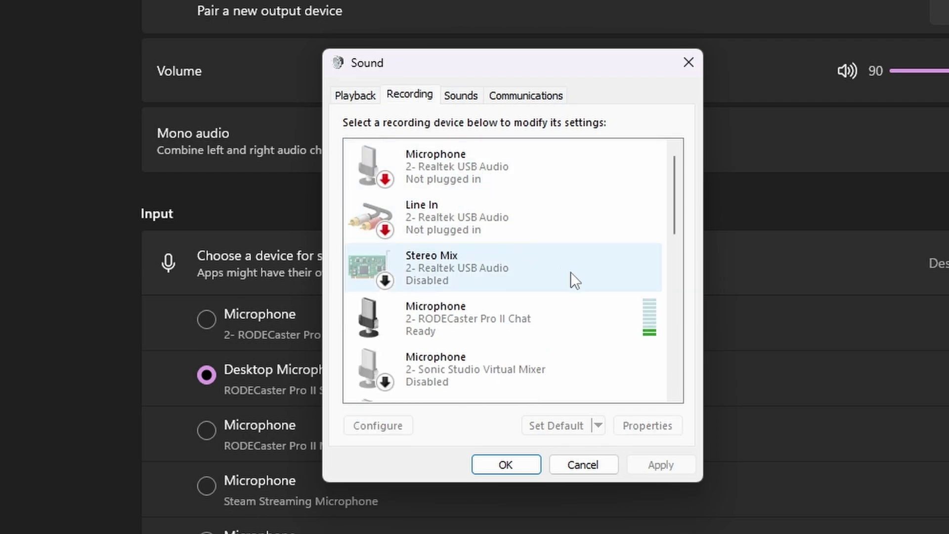
Make the RODECaster Desktop Microphone the default communication recording device.
scroll(544, 277, down, 4)
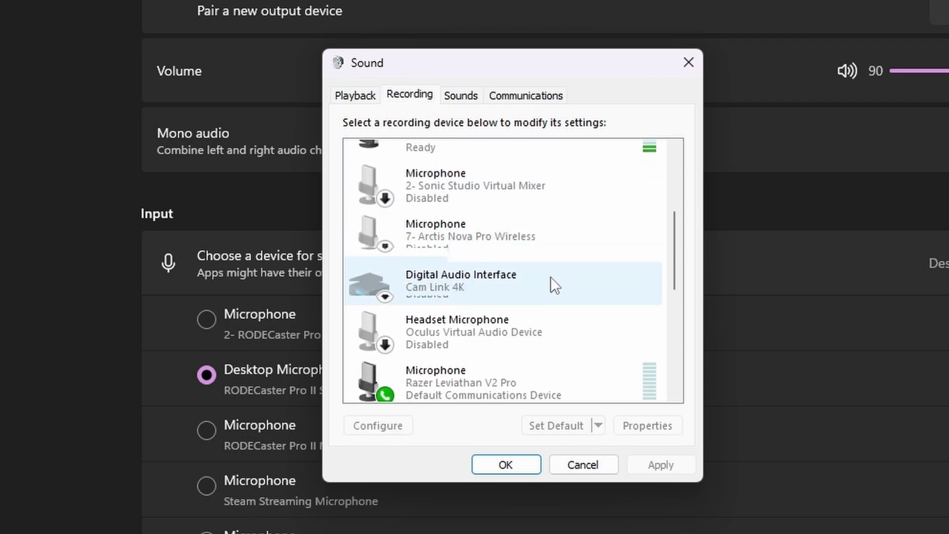
scroll(550, 277, down, 4)
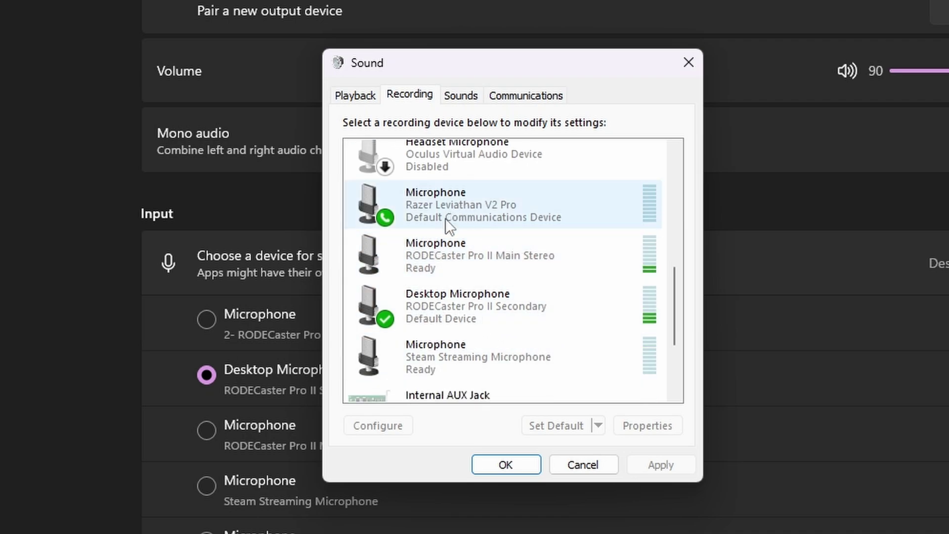
right_click(485, 300)
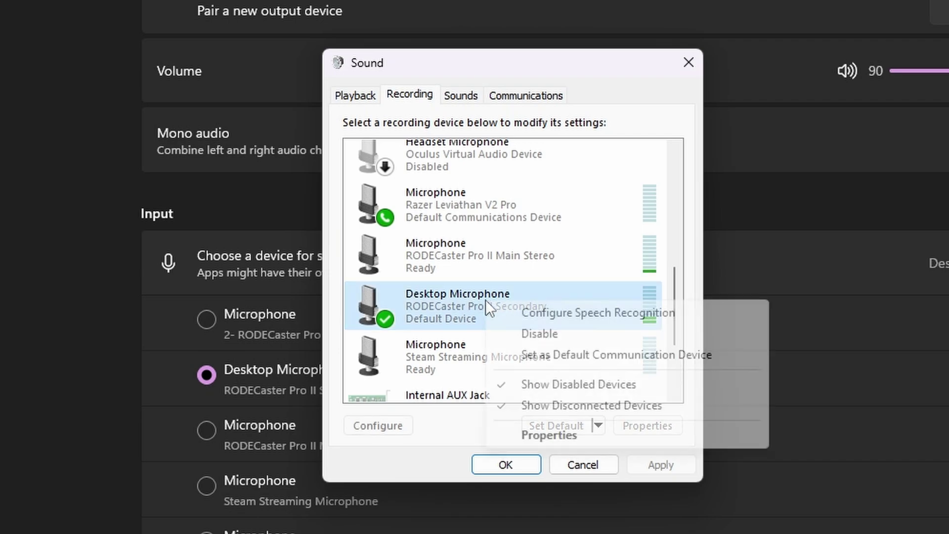
click(592, 354)
Disable the Steam Streaming Microphone and review the recording device list.
scroll(529, 316, down, 1)
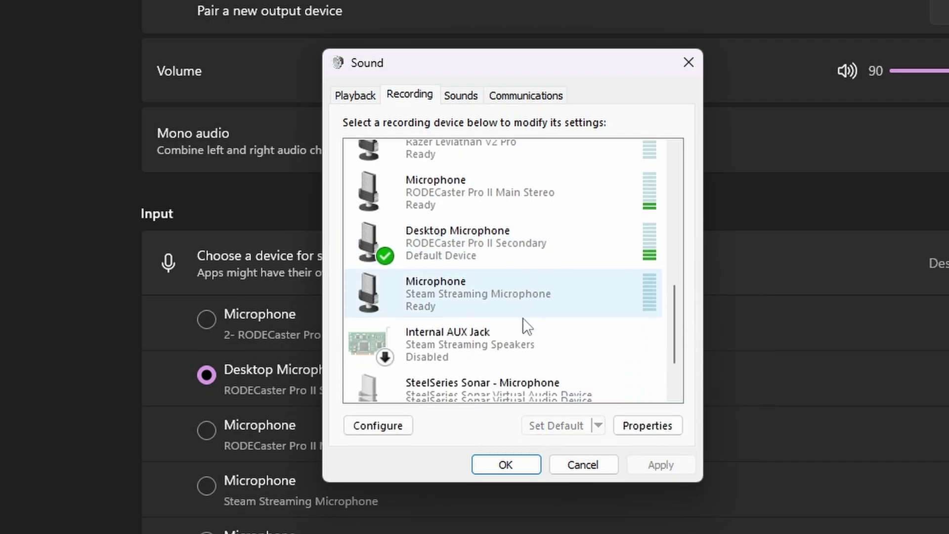
scroll(523, 317, down, 1)
right_click(455, 256)
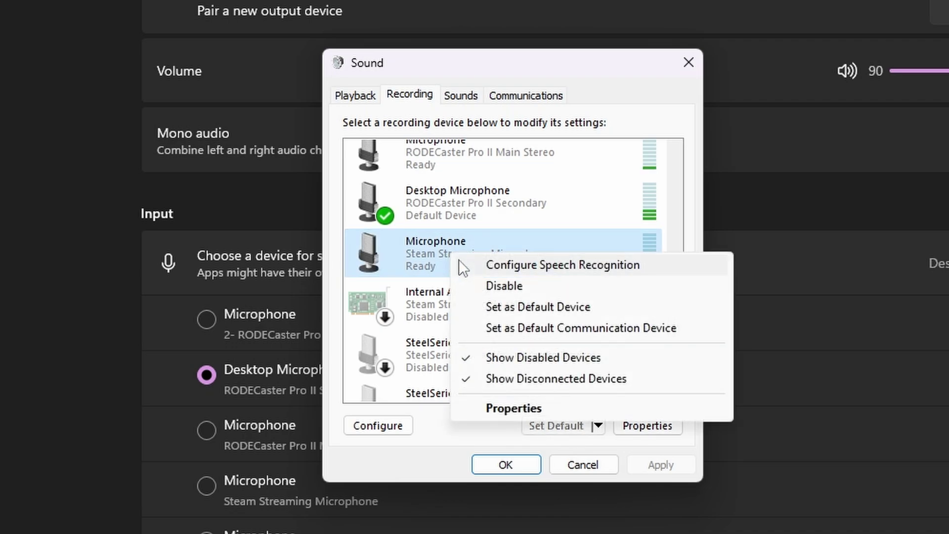
click(505, 286)
scroll(556, 336, down, 1)
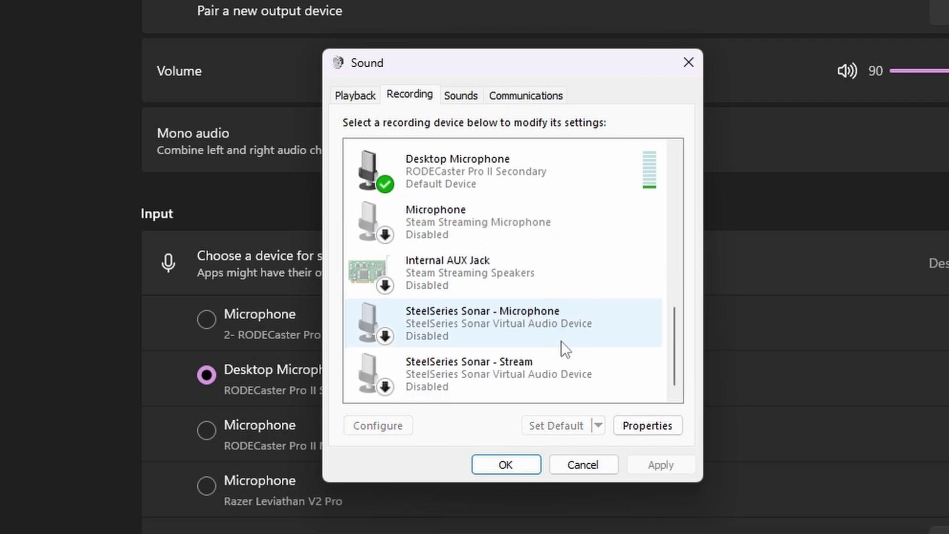
scroll(560, 340, up, 7)
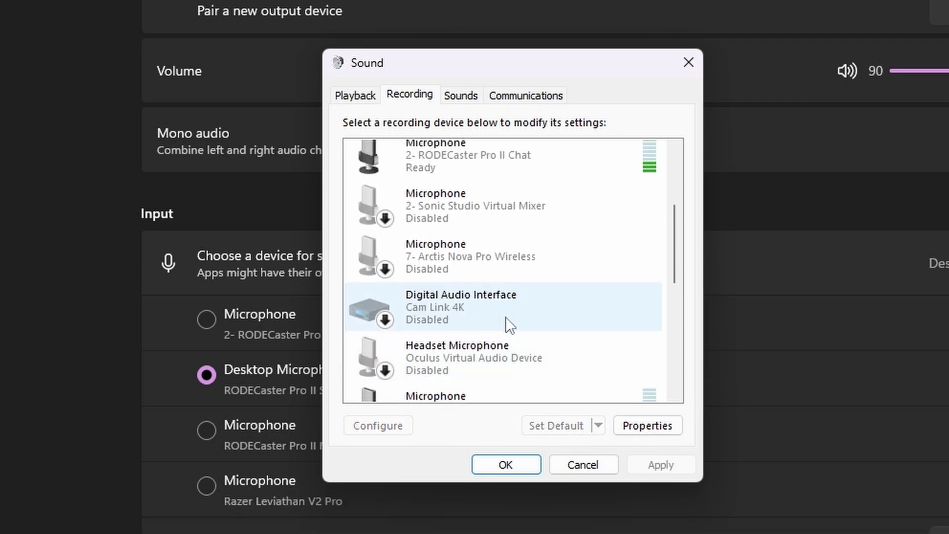
scroll(505, 321, up, 3)
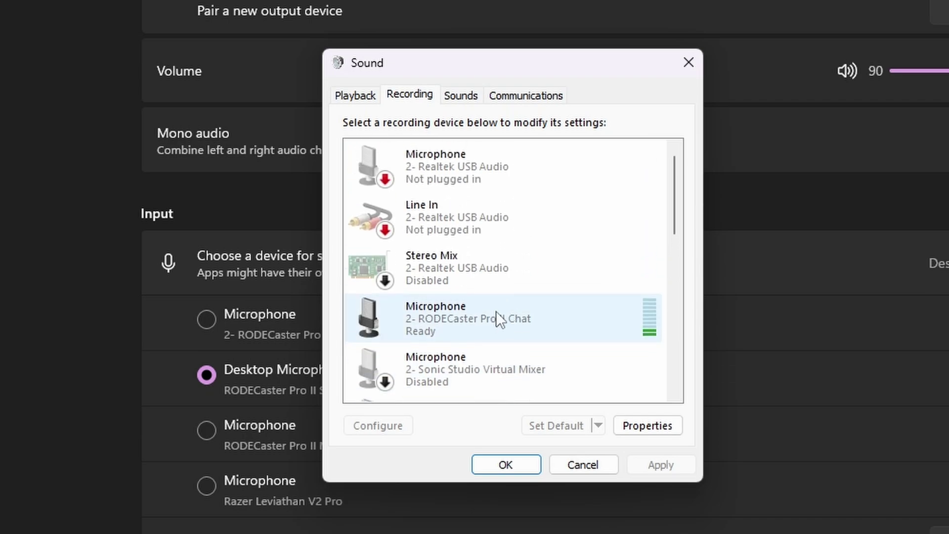
scroll(497, 287, down, 3)
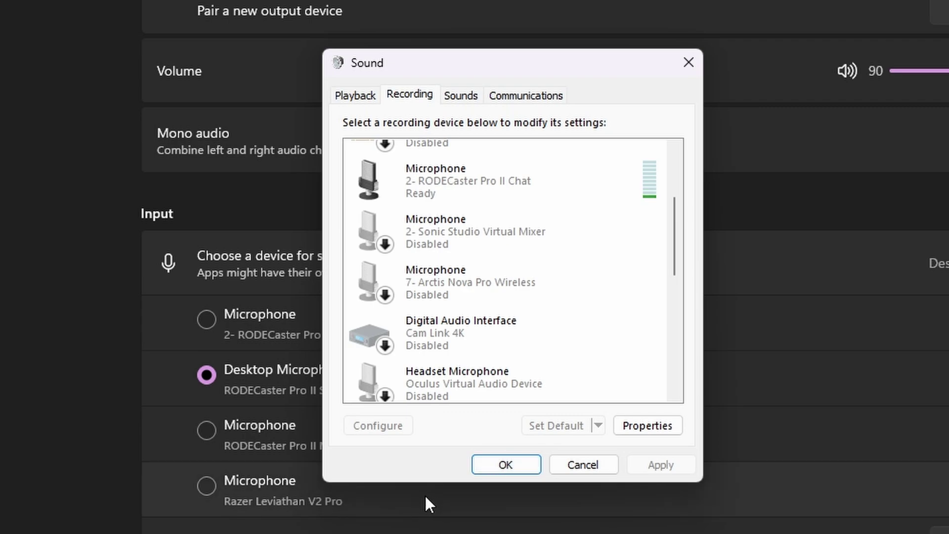
Go back to the playback list, leaving both LC49G95T outputs disabled.
click(357, 97)
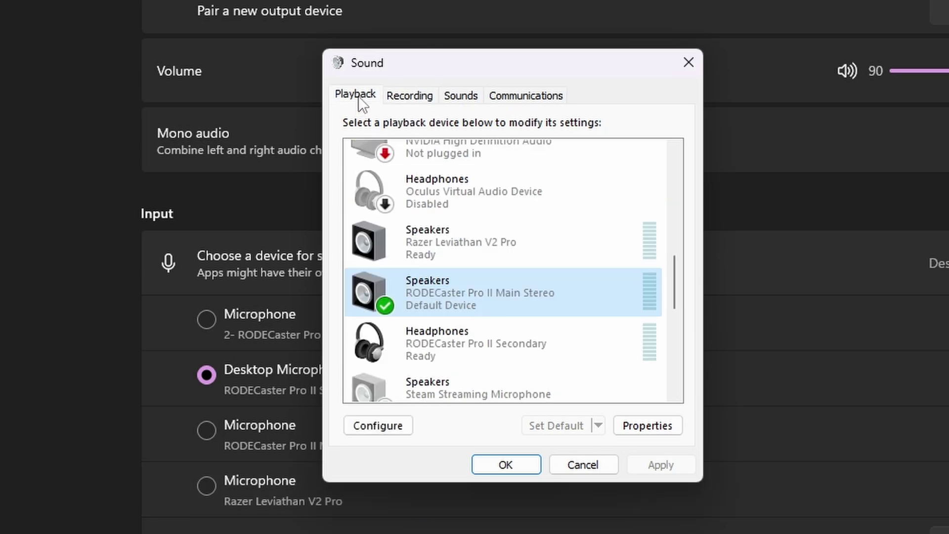
scroll(494, 277, up, 2)
scroll(528, 316, up, 3)
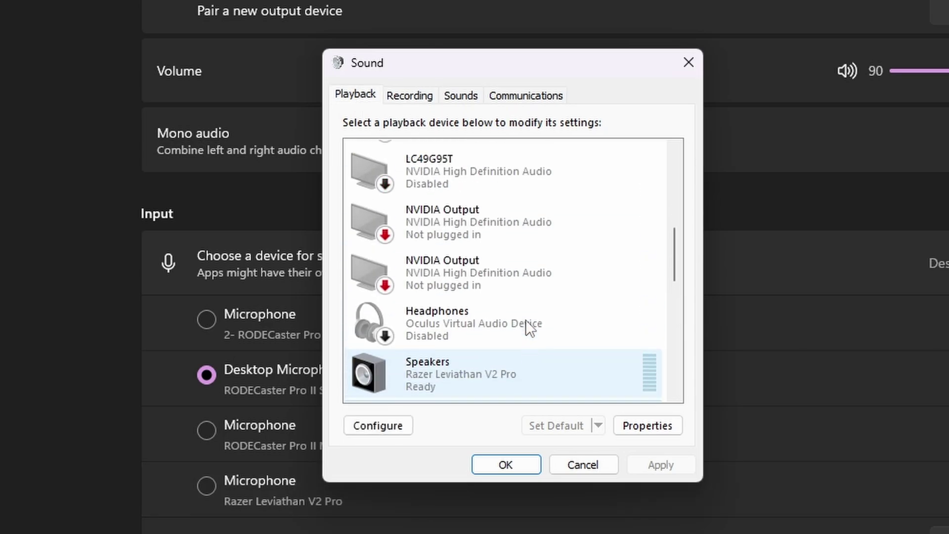
scroll(499, 302, up, 1)
right_click(516, 306)
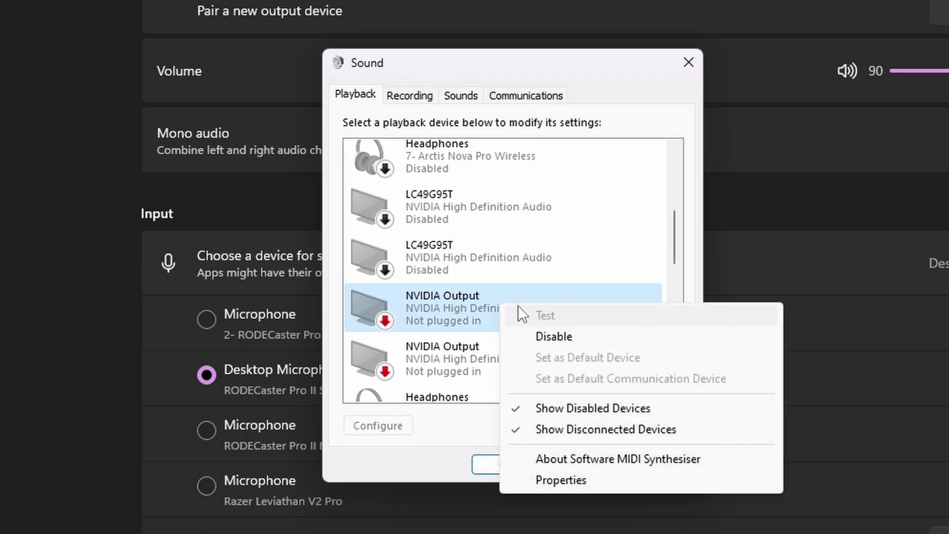
right_click(450, 243)
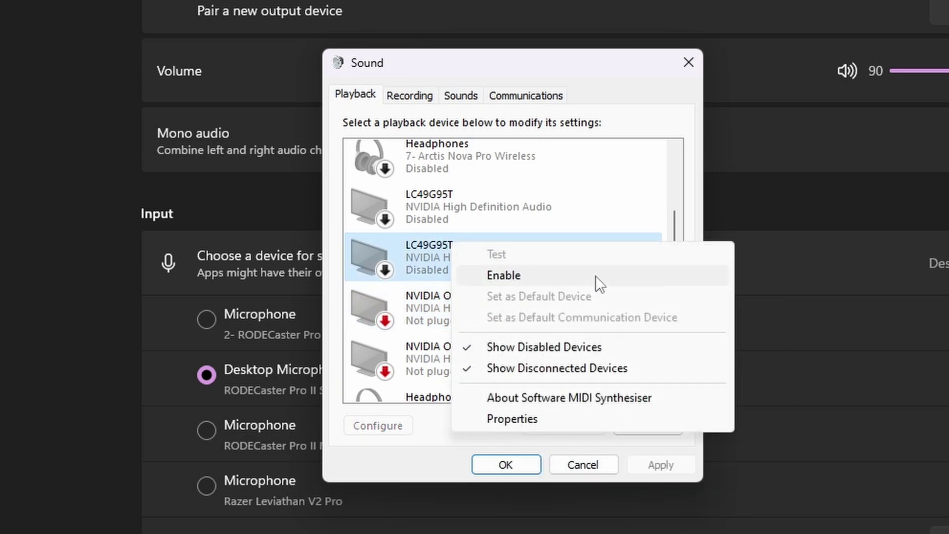
click(445, 264)
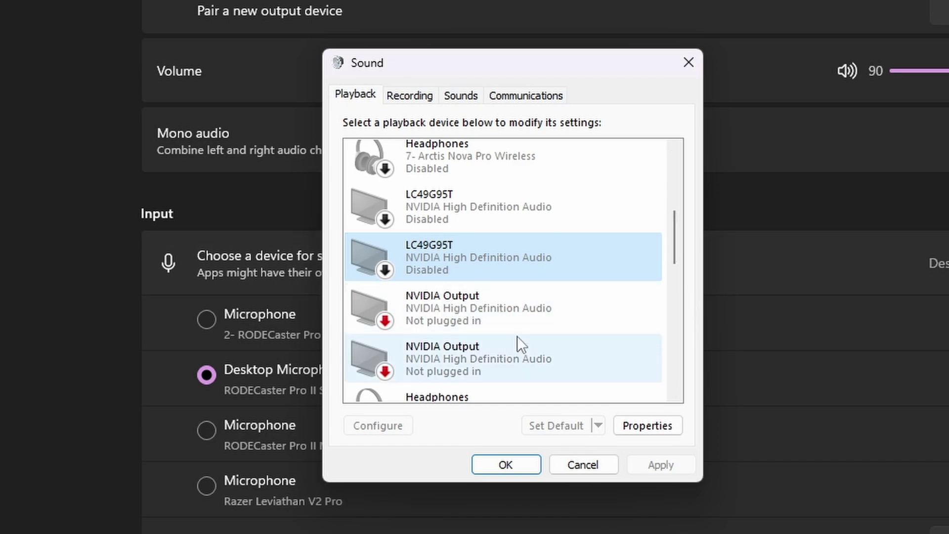
right_click(464, 266)
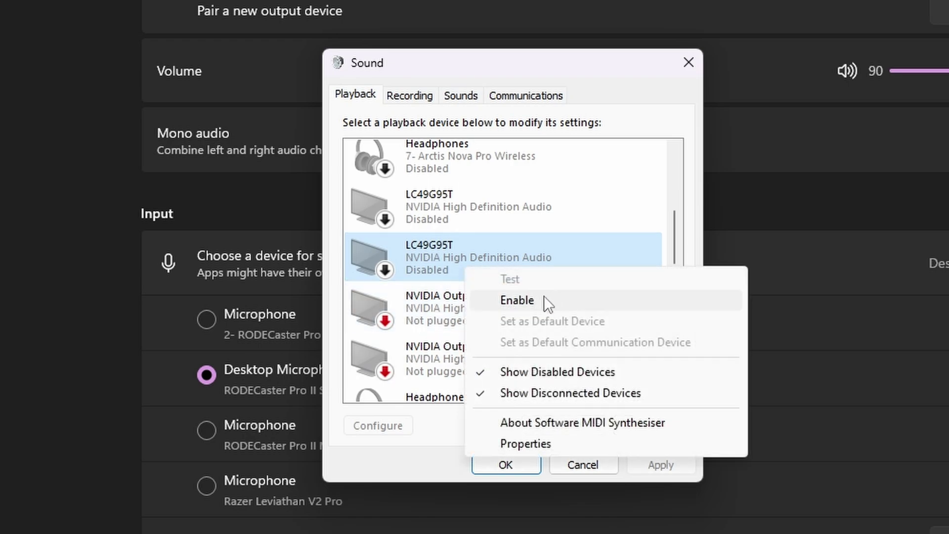
click(431, 231)
scroll(454, 271, down, 3)
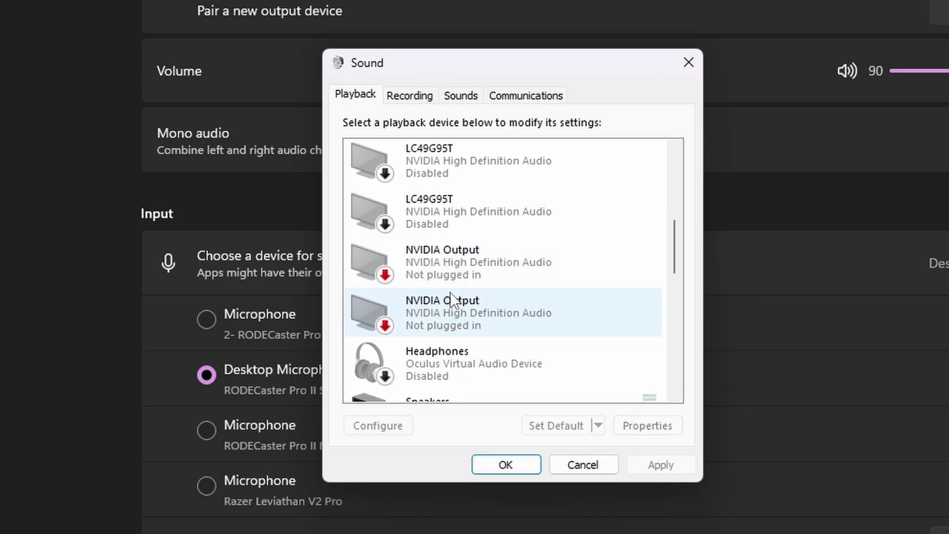
scroll(437, 302, down, 5)
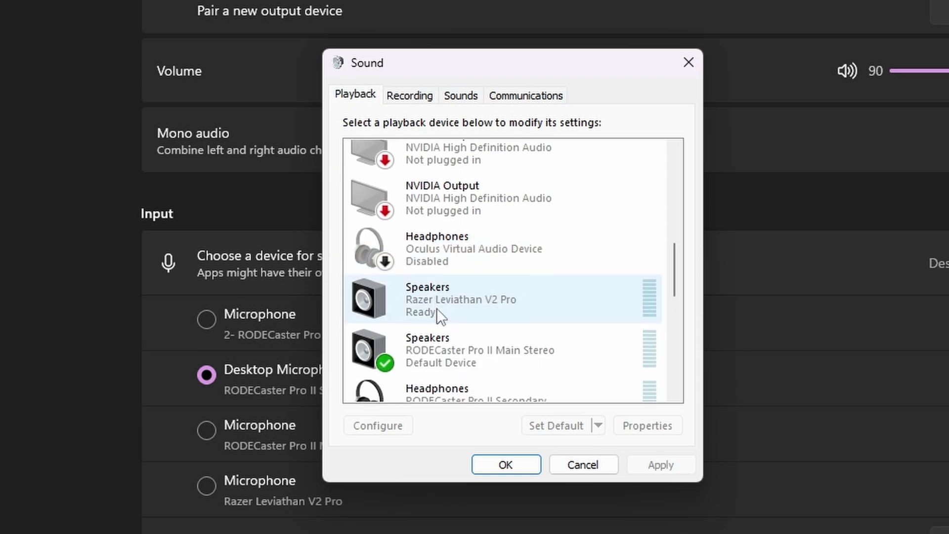